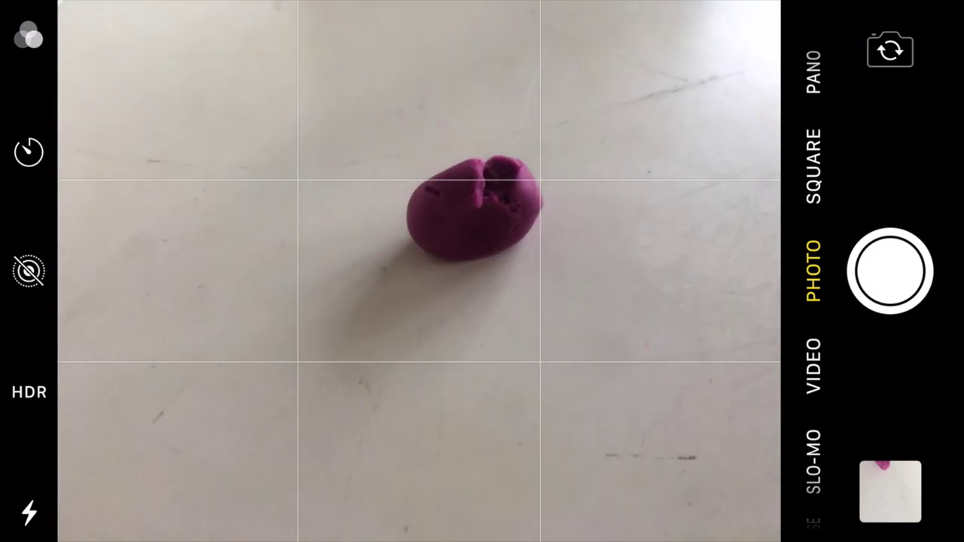
Photograph the purple clay lump and its stretched-out shape, then open the latest photo for review.
{"action": "left_click", "coordinate": [889, 270]}
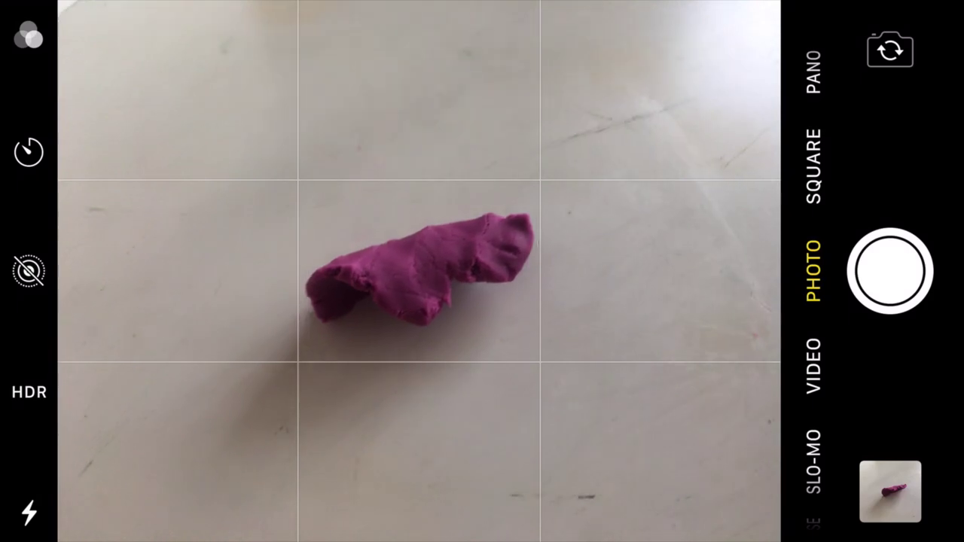
{"action": "left_click", "coordinate": [889, 270]}
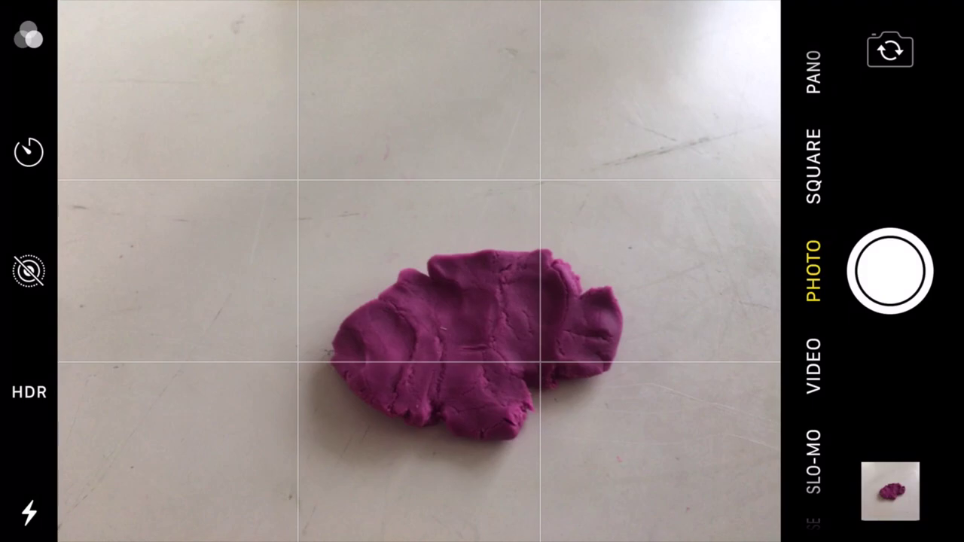
{"action": "left_click", "coordinate": [889, 491]}
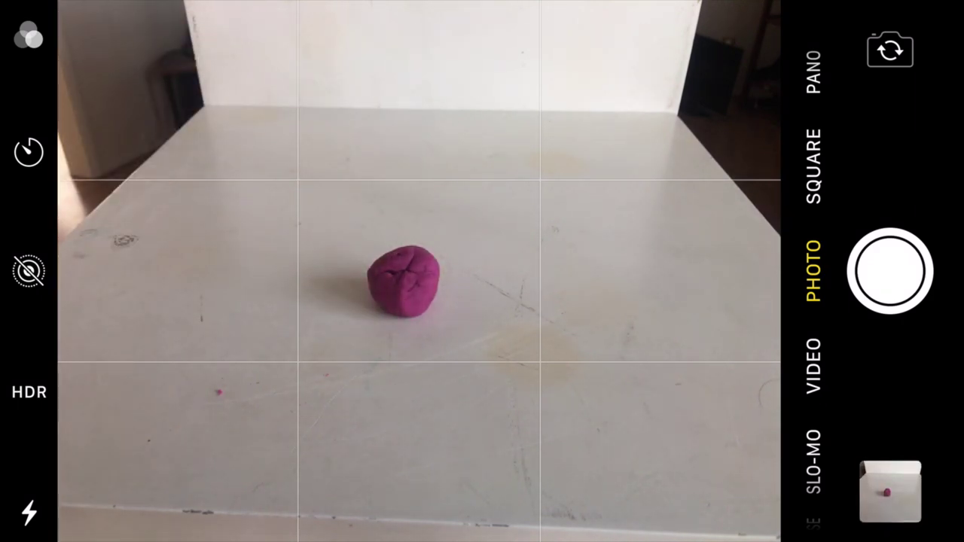
Shoot ten frames of the purple clay ball inching right, ending with it pressed into a flat disc.
{"action": "left_click", "coordinate": [889, 271]}
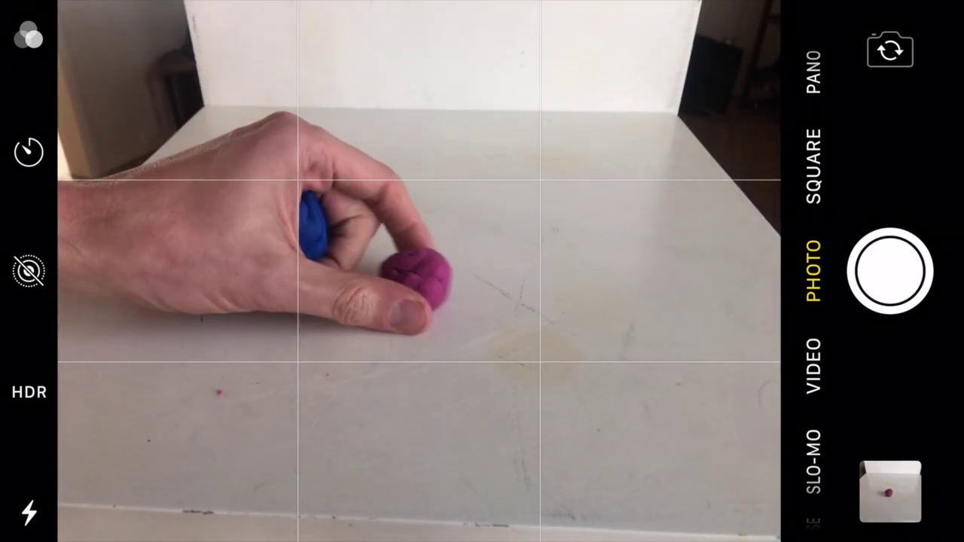
{"action": "left_click", "coordinate": [889, 271]}
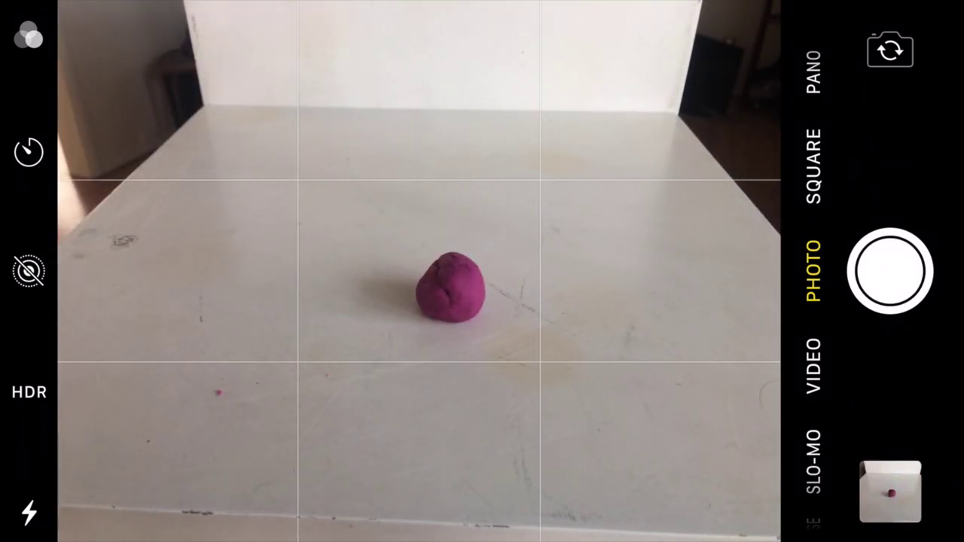
{"action": "left_click", "coordinate": [889, 271]}
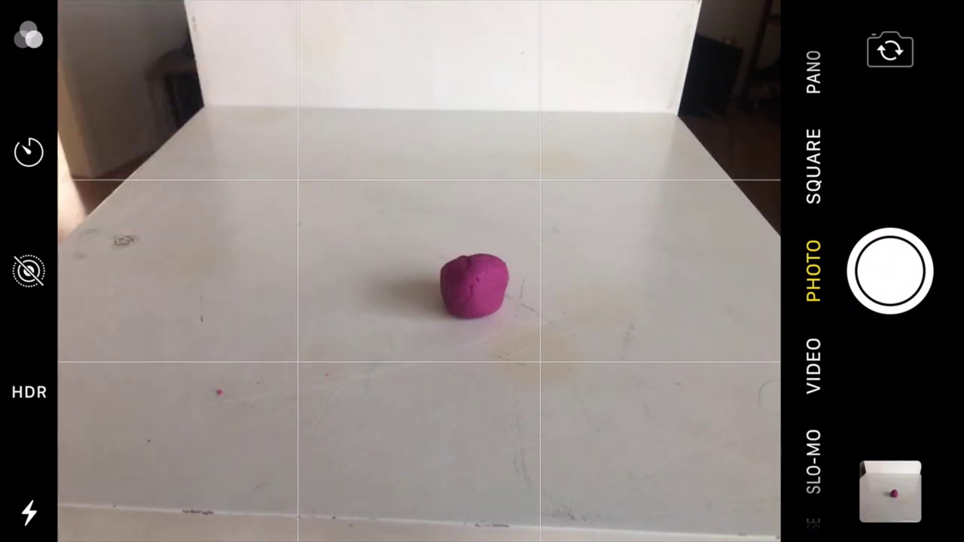
{"action": "left_click", "coordinate": [889, 271]}
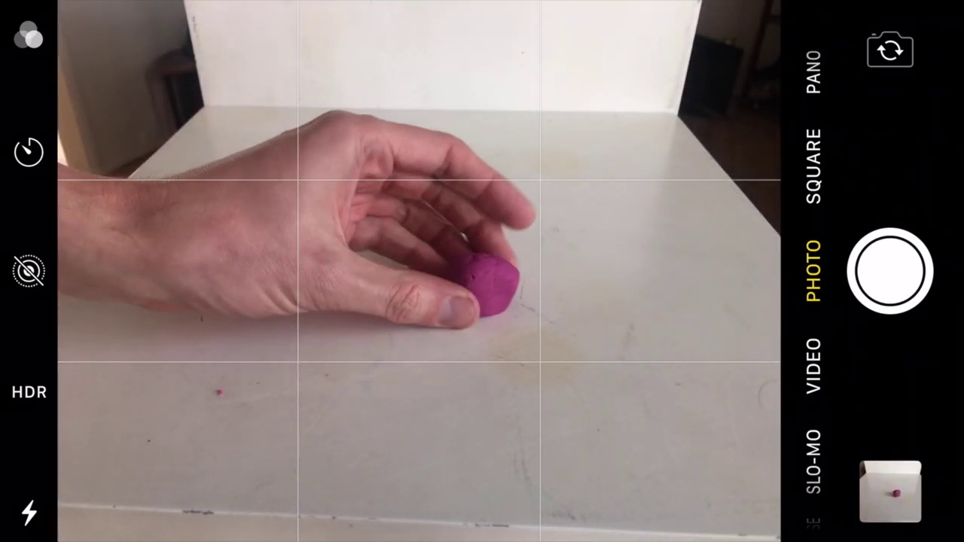
{"action": "left_click", "coordinate": [889, 271]}
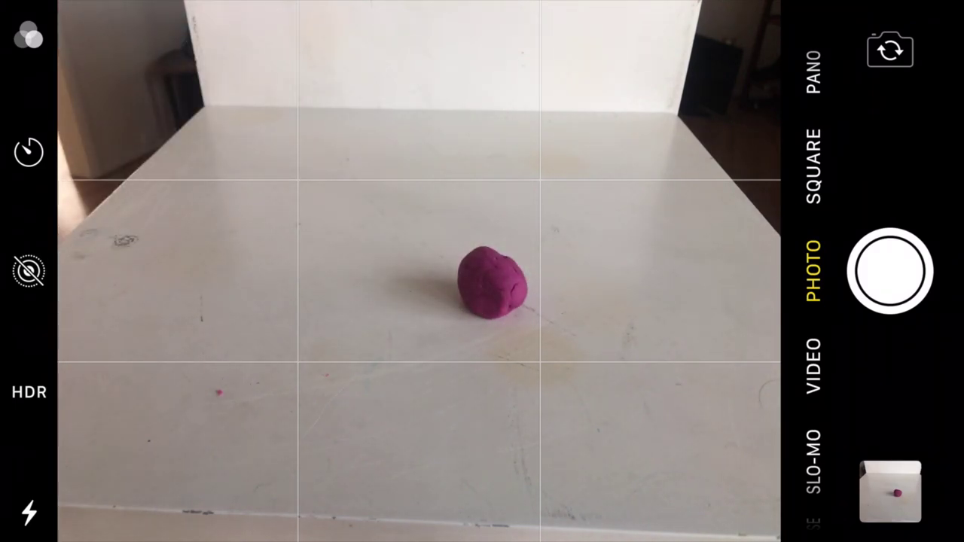
{"action": "left_click", "coordinate": [889, 271]}
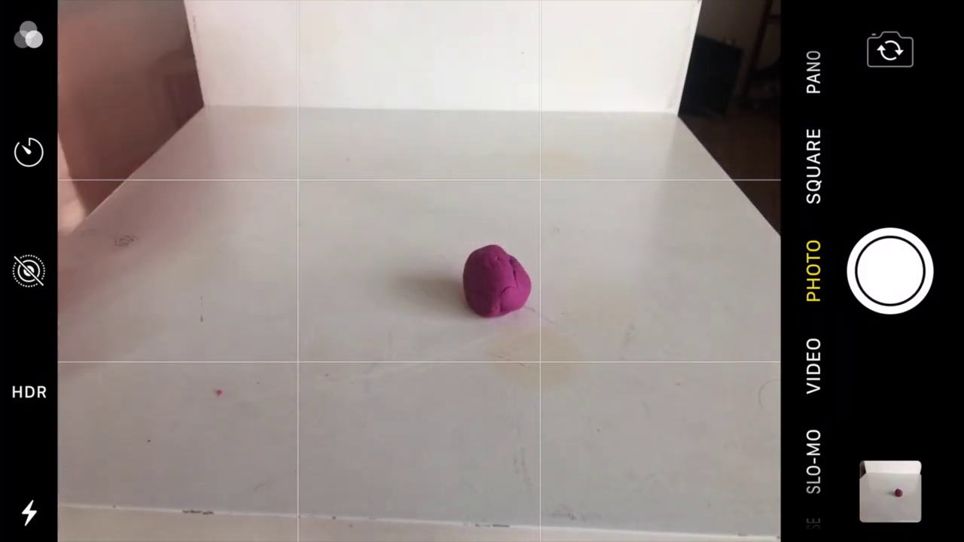
{"action": "left_click", "coordinate": [889, 271]}
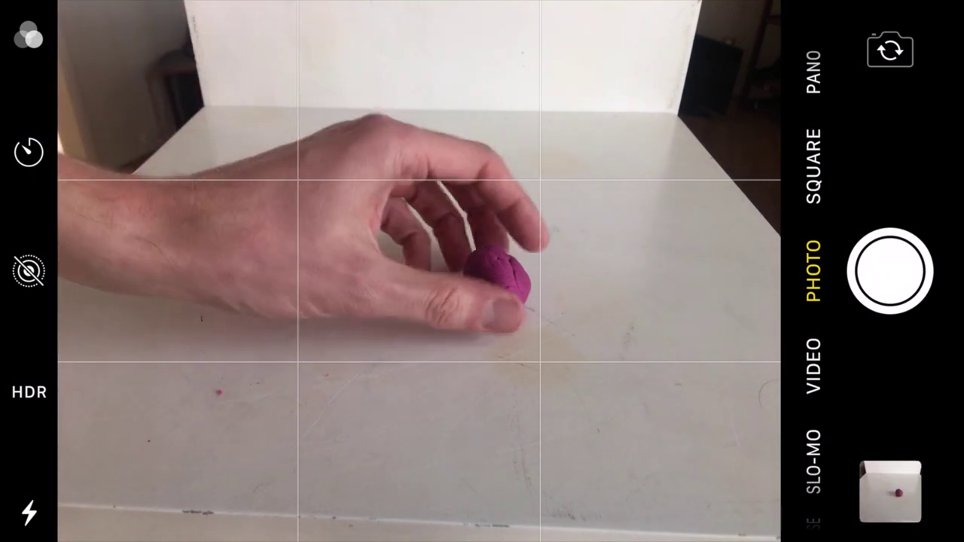
{"action": "left_click", "coordinate": [889, 271]}
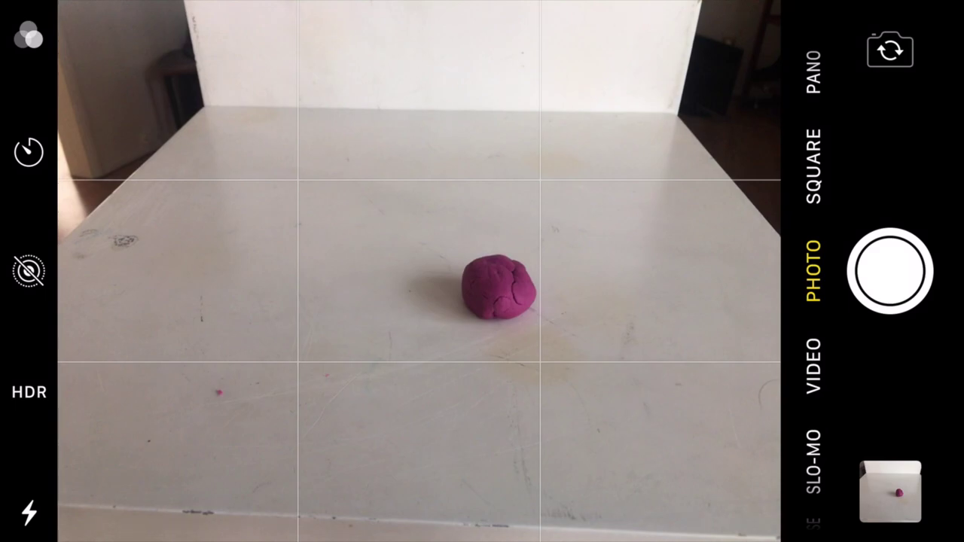
{"action": "left_click", "coordinate": [889, 271]}
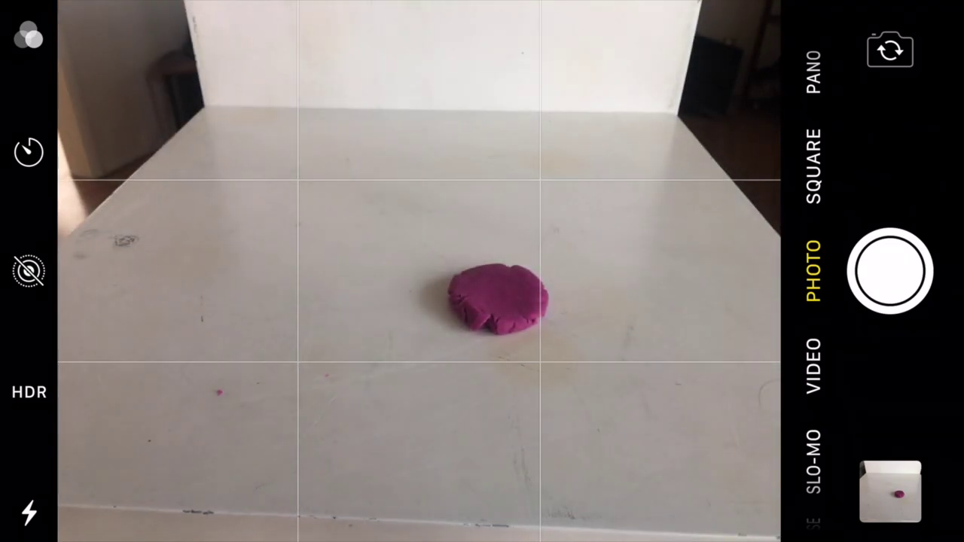
{"action": "left_click", "coordinate": [889, 271]}
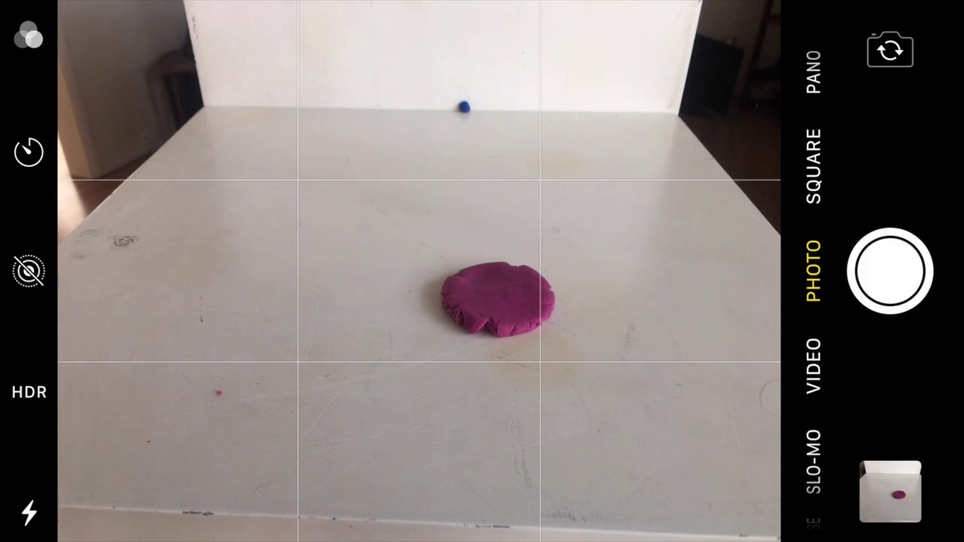
Shoot two frames with a small blue ball at the table's back edge behind the disc.
{"action": "left_click", "coordinate": [890, 271]}
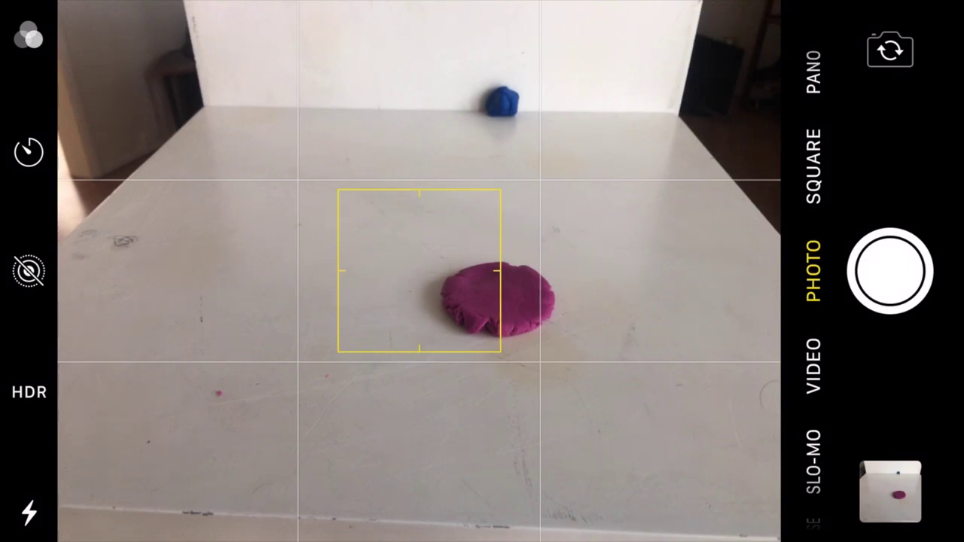
{"action": "left_click", "coordinate": [890, 271]}
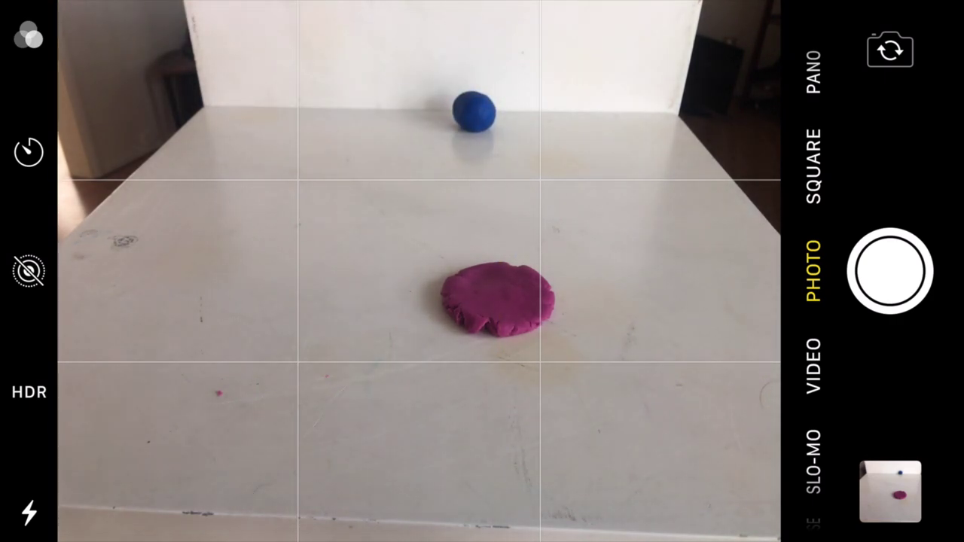
Shoot seven frames of the blue ball moving near the purple disc and shrinking.
{"action": "left_click", "coordinate": [889, 271]}
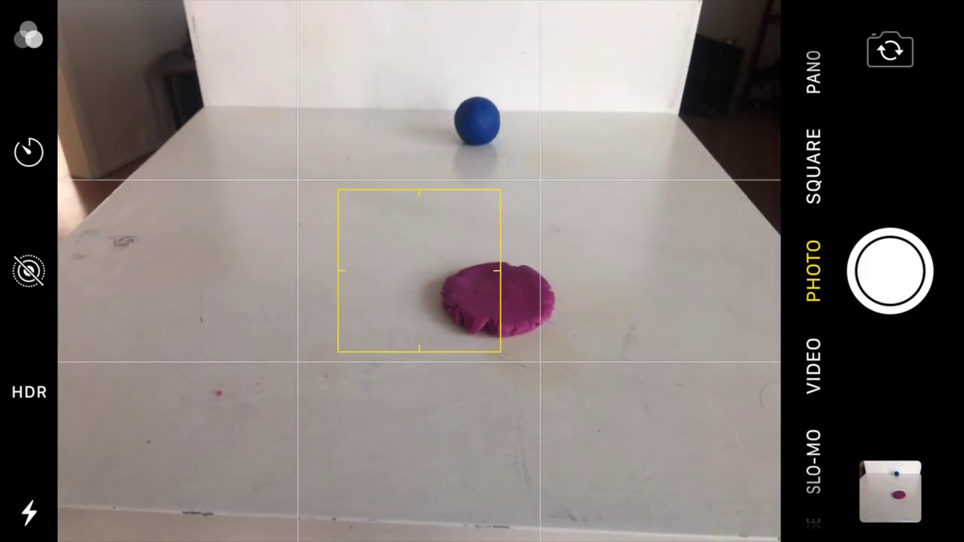
{"action": "left_click", "coordinate": [889, 271]}
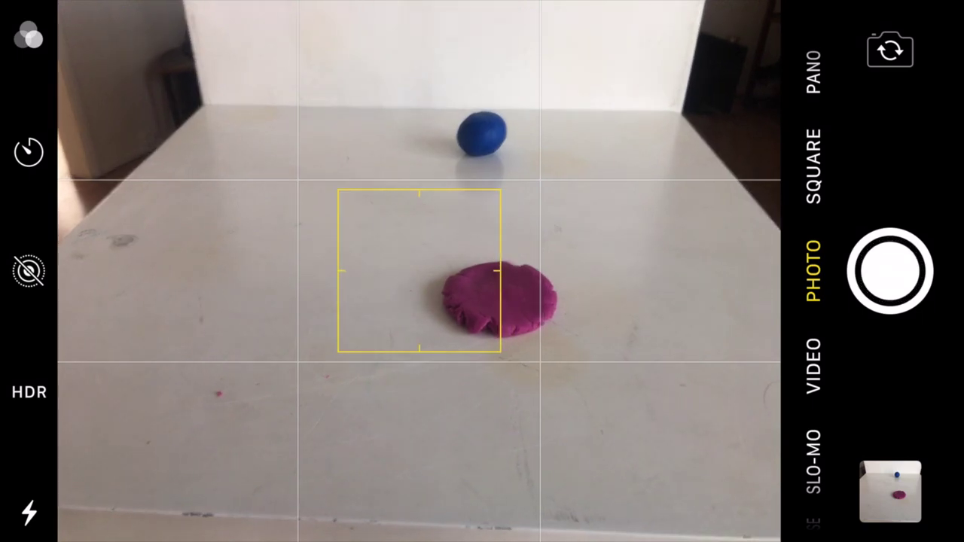
{"action": "left_click", "coordinate": [889, 271]}
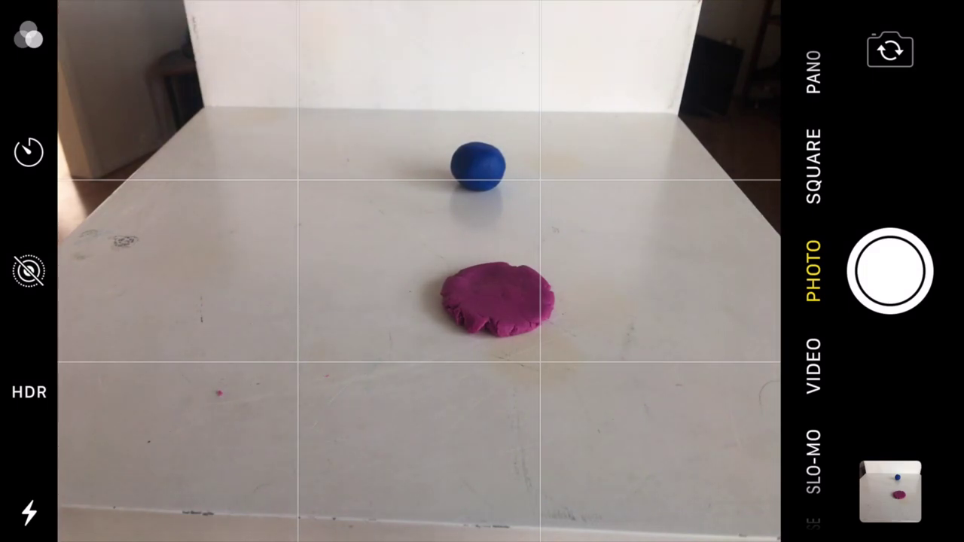
{"action": "left_click", "coordinate": [889, 272]}
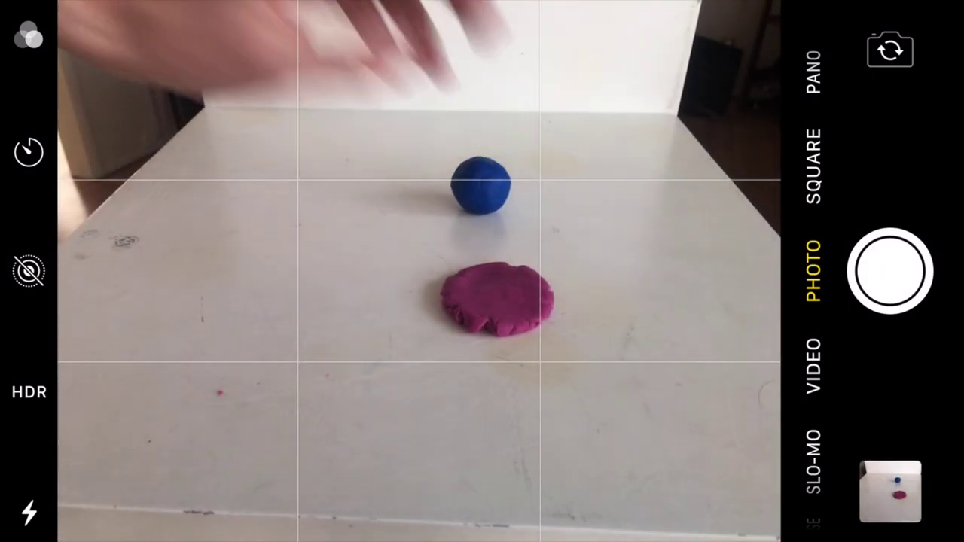
{"action": "left_click", "coordinate": [889, 271]}
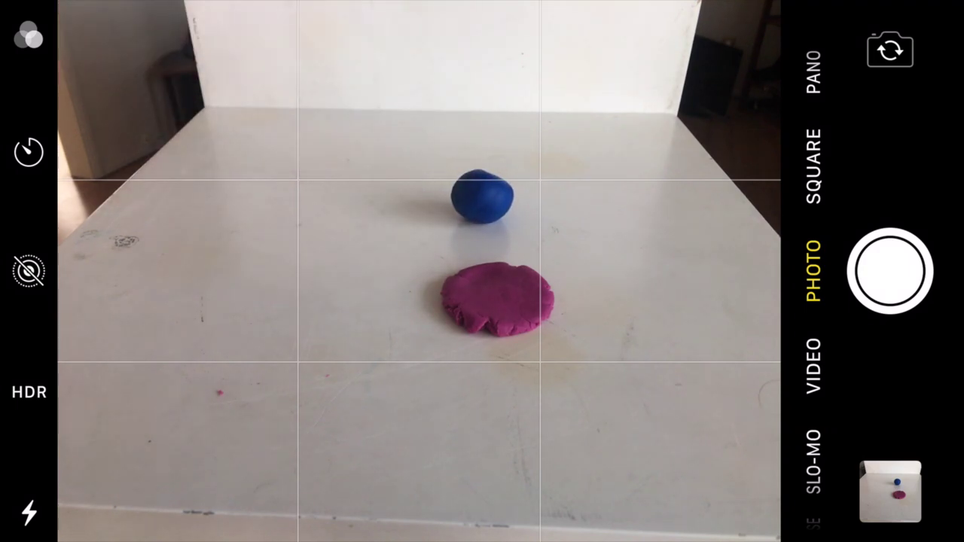
{"action": "left_click", "coordinate": [889, 271]}
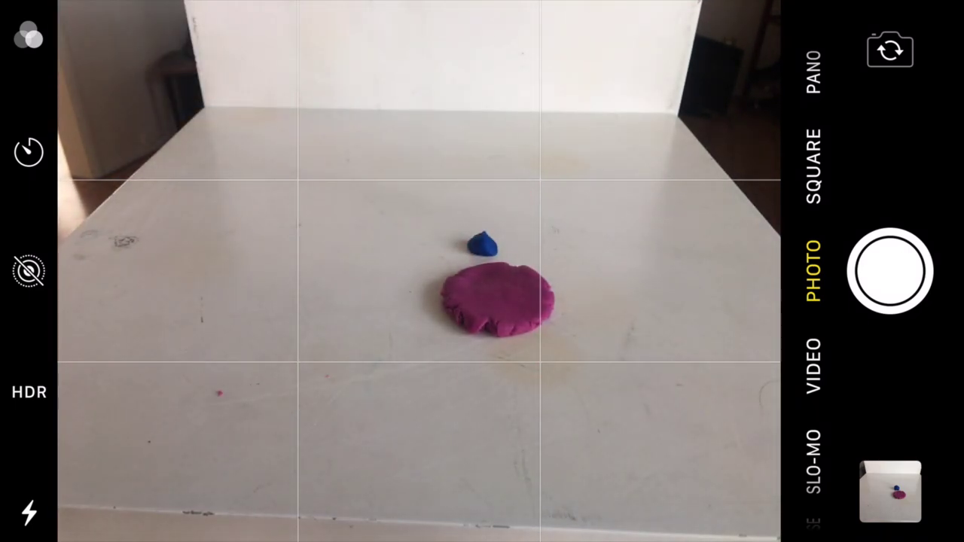
{"action": "left_click", "coordinate": [889, 270]}
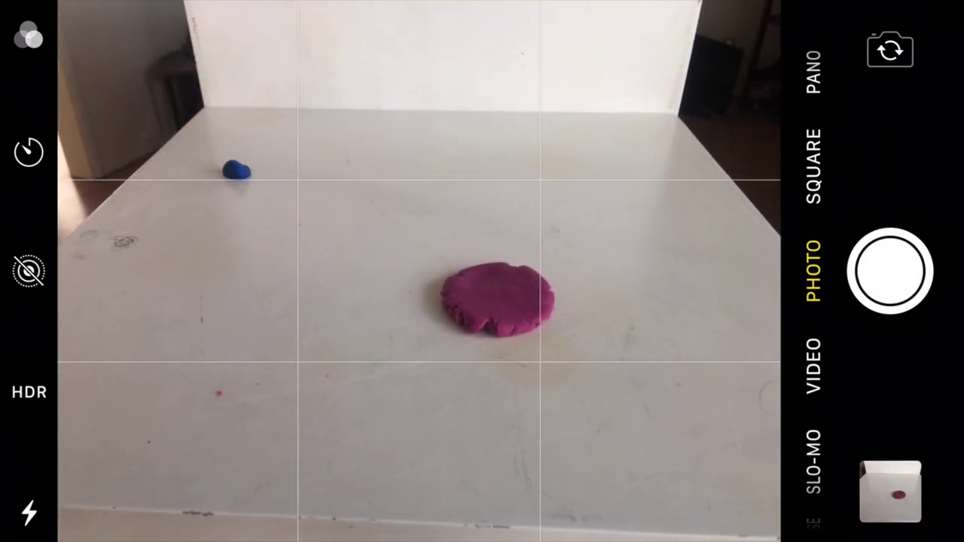
Shoot two frames of the blue ball at the far-left corner, focus near the disc, and open the latest photo.
{"action": "left_click", "coordinate": [889, 271]}
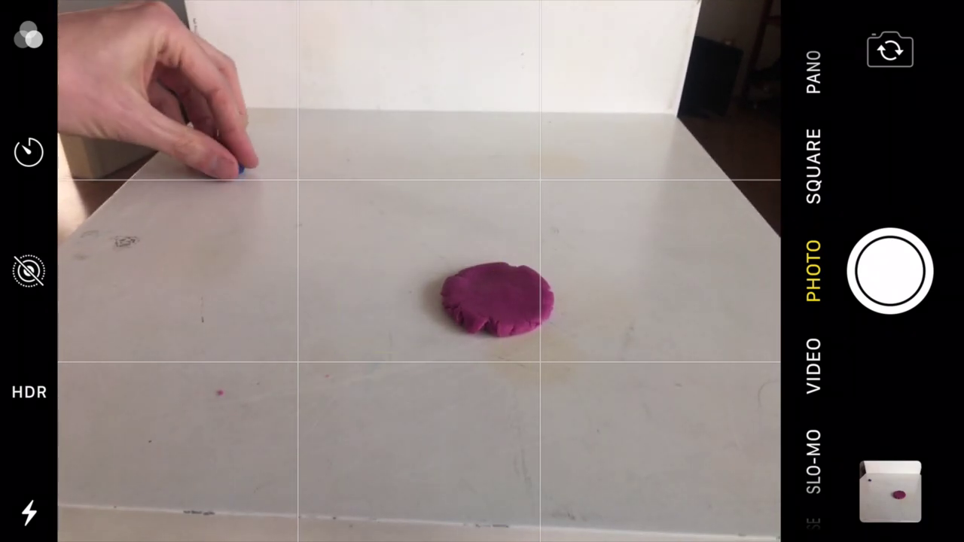
{"action": "left_click", "coordinate": [889, 270]}
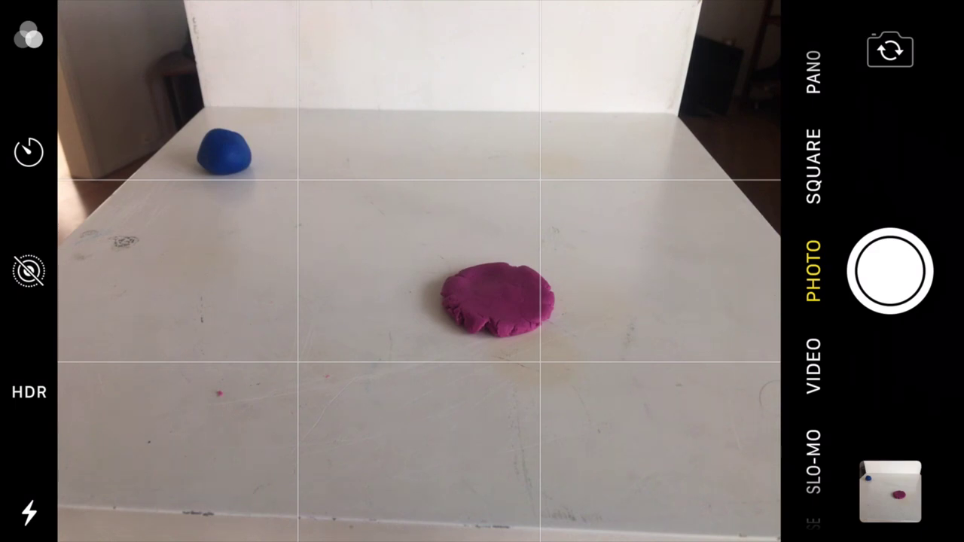
{"action": "left_click", "coordinate": [419, 269]}
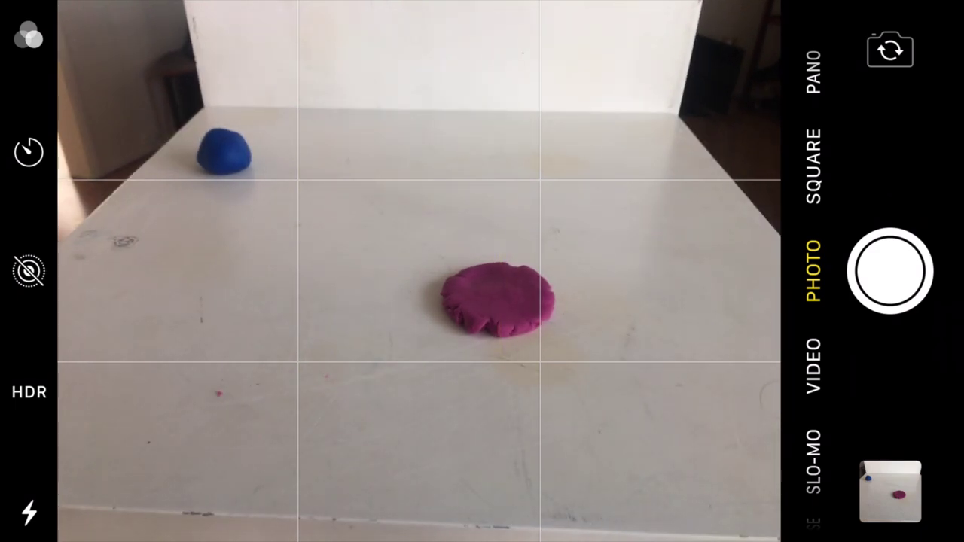
{"action": "left_click", "coordinate": [890, 490]}
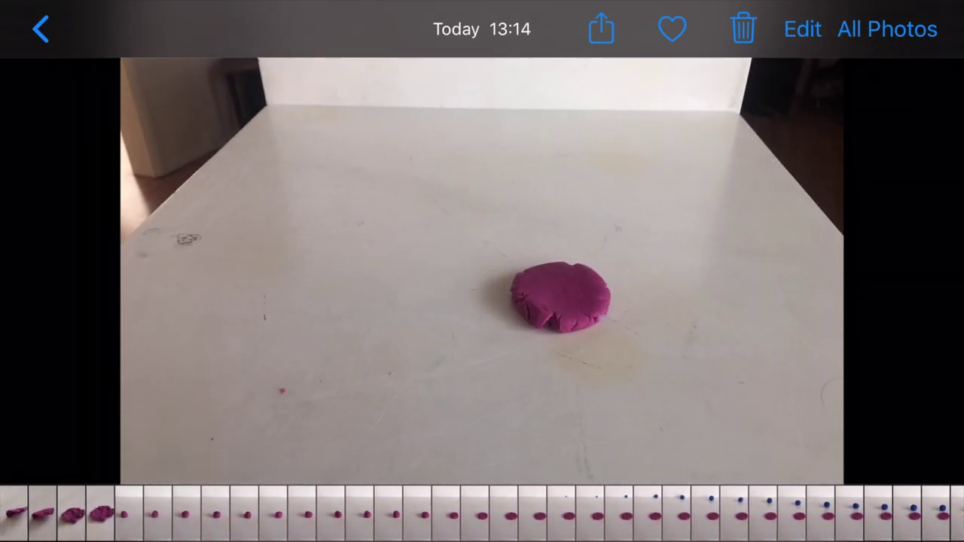
Swipe through the filmstrip to the most recent clay photo.
{"action": "left_click_drag", "start_coordinate": [603, 514], "coordinate": [271, 513]}
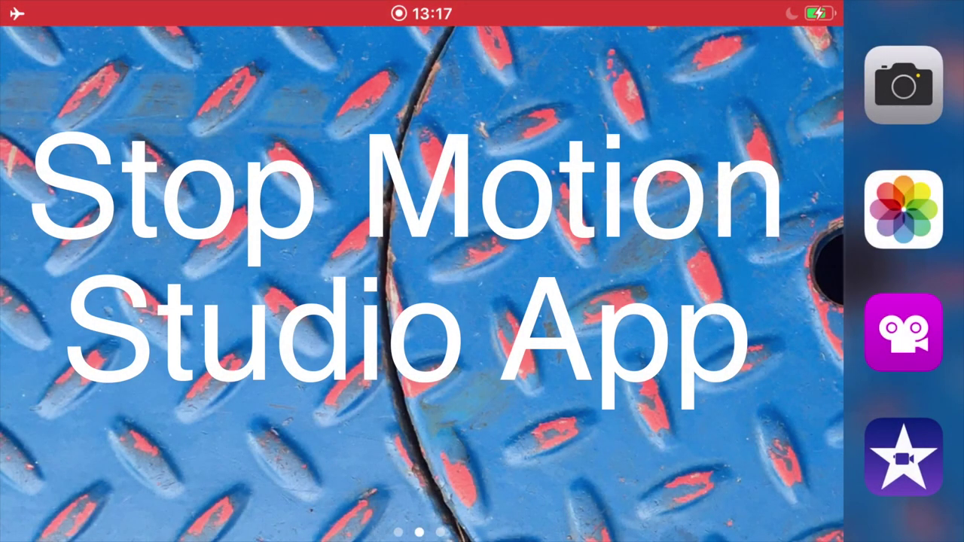
Launch Stop Motion Studio and choose Add Images from the + menu to pick the clay photos.
{"action": "left_click", "coordinate": [903, 332]}
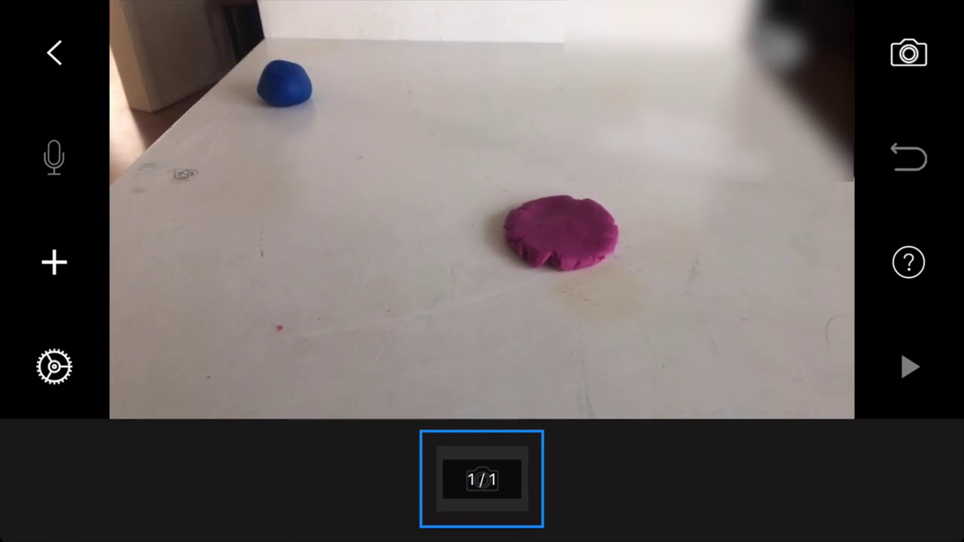
{"action": "left_click", "coordinate": [55, 262]}
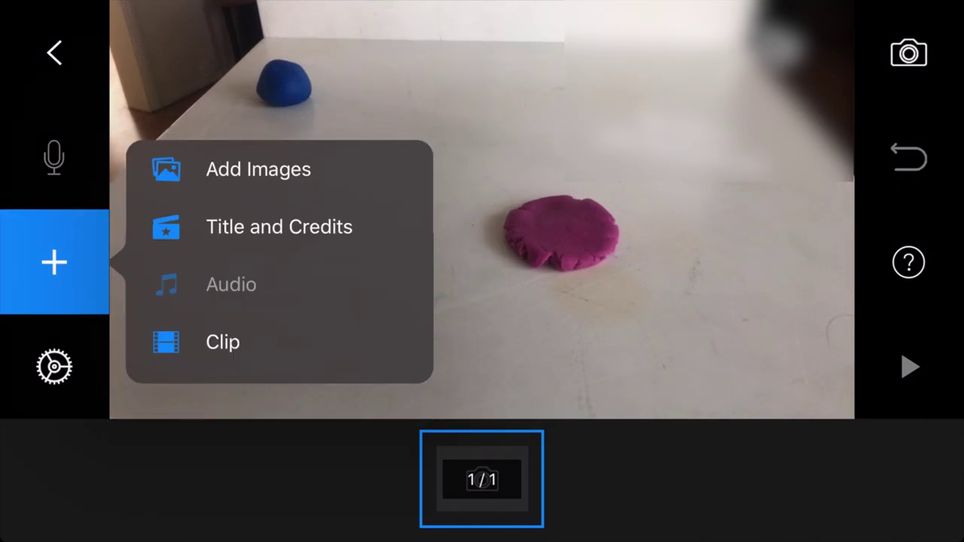
{"action": "left_click", "coordinate": [258, 169]}
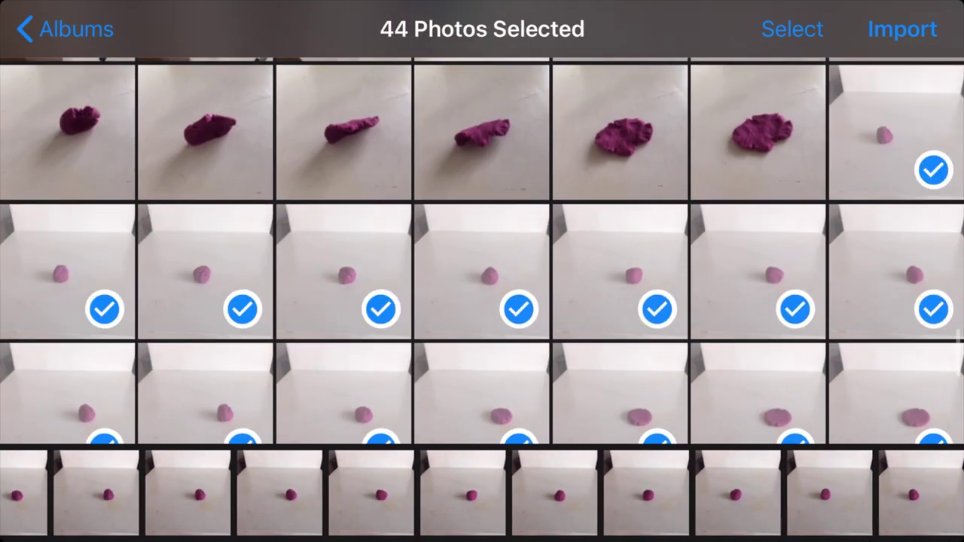
Import the 44 selected photos using the full-frame image format.
{"action": "left_click", "coordinate": [902, 29]}
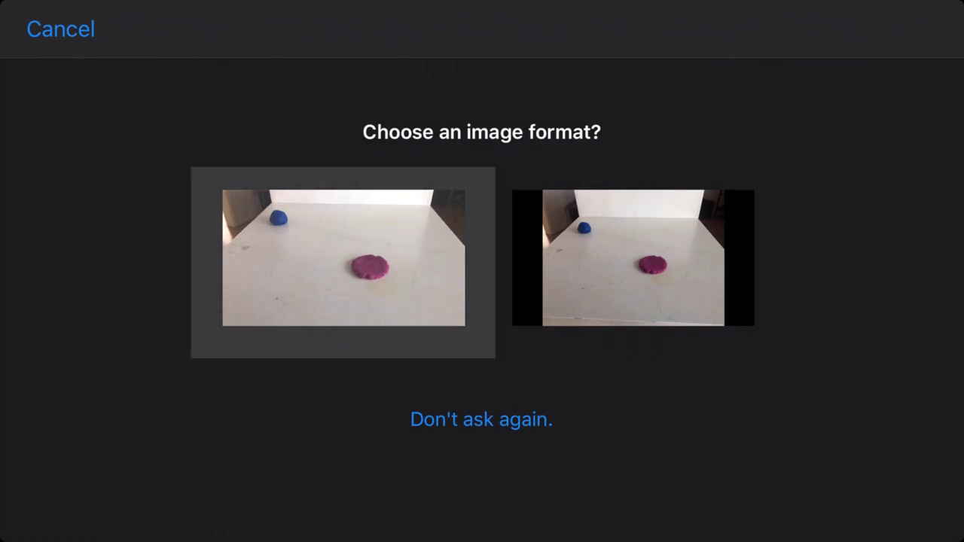
{"action": "left_click", "coordinate": [343, 262]}
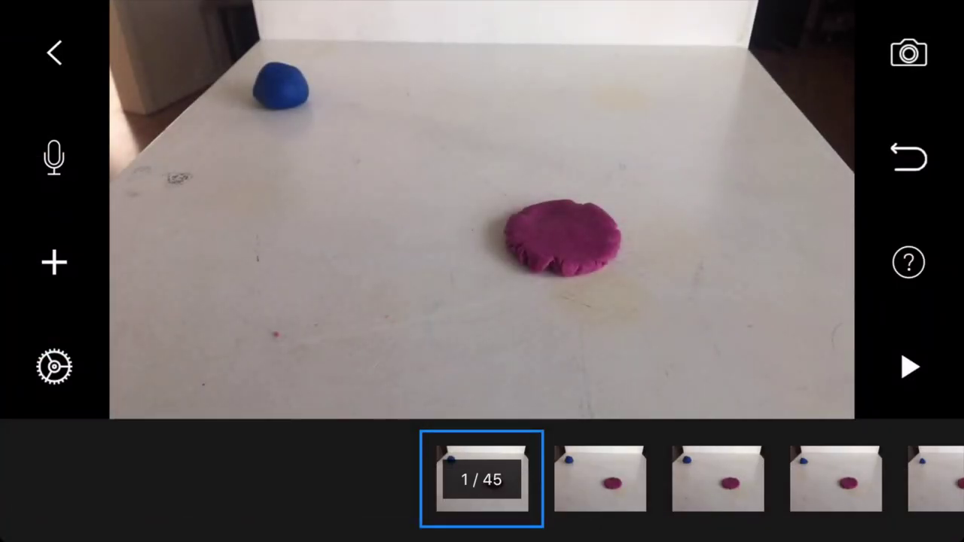
Play and stop the 45-frame animation, then begin a frame-range selection from frame 1.
{"action": "left_click", "coordinate": [909, 367]}
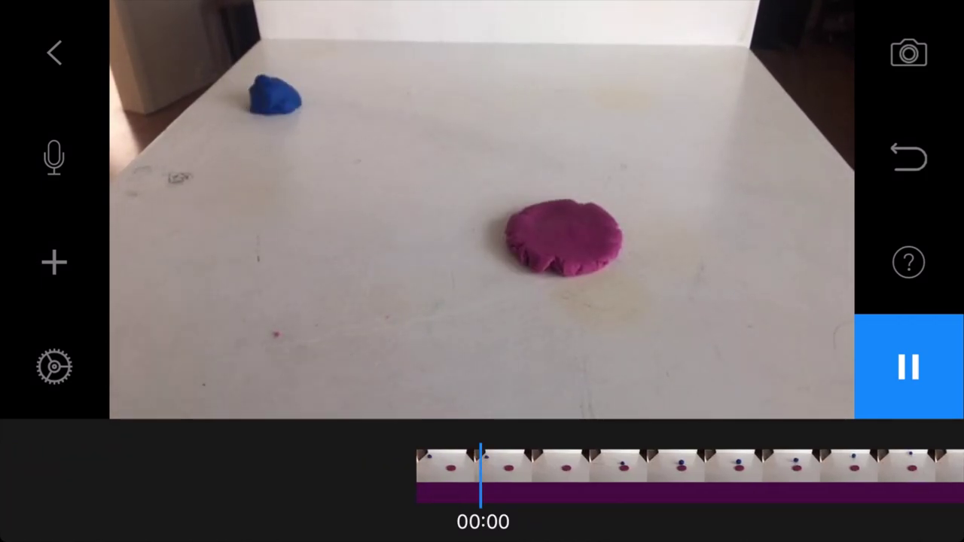
{"action": "left_click", "coordinate": [909, 367]}
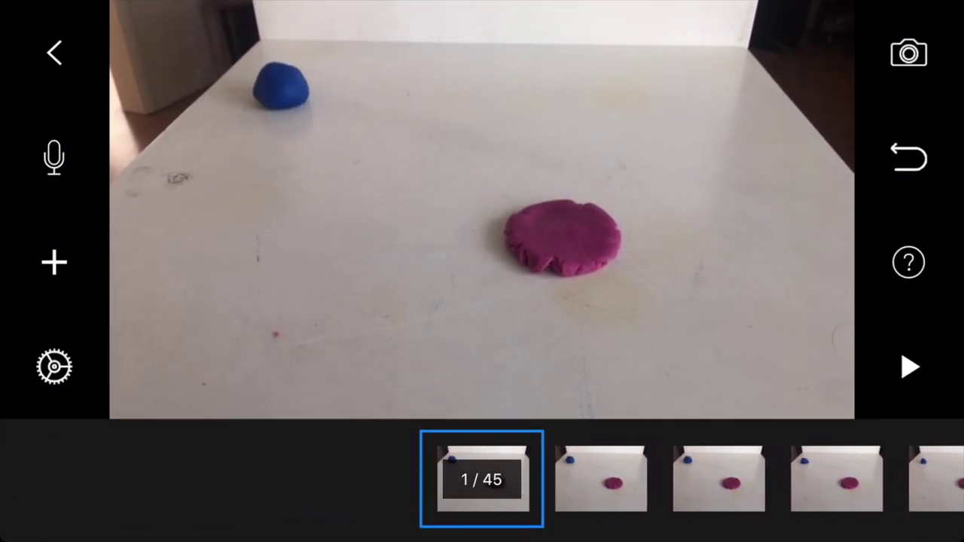
{"action": "left_click", "coordinate": [482, 478]}
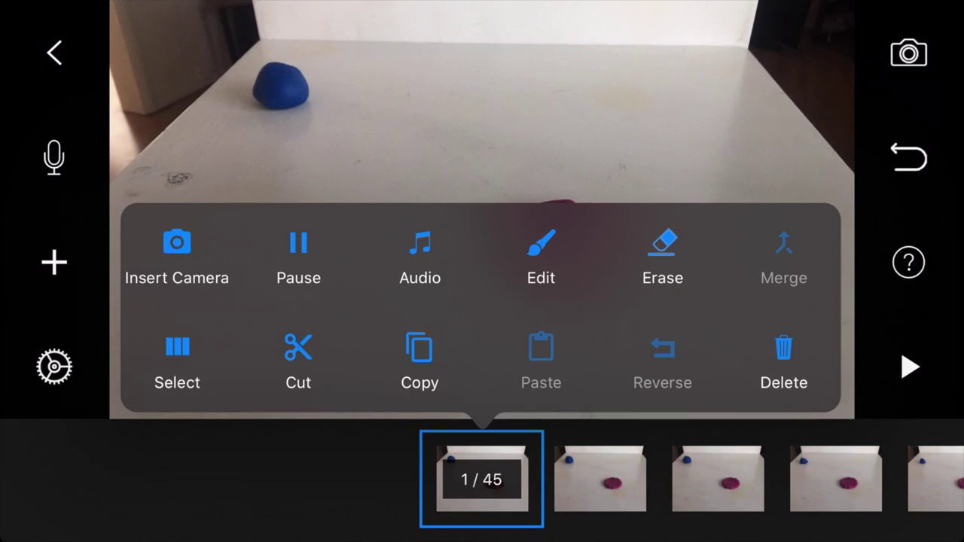
{"action": "left_click", "coordinate": [481, 479]}
Extend the frame range across the filmstrip, then clear the range selection.
{"action": "scroll", "coordinate": [482, 479], "scroll_direction": "right", "scroll_amount": 5}
{"action": "scroll", "coordinate": [482, 479], "scroll_direction": "right", "scroll_amount": 2}
{"action": "scroll", "coordinate": [482, 478], "scroll_direction": "right", "scroll_amount": 3}
{"action": "scroll", "coordinate": [482, 479], "scroll_direction": "right", "scroll_amount": 3}
{"action": "scroll", "coordinate": [481, 478], "scroll_direction": "right", "scroll_amount": 3}
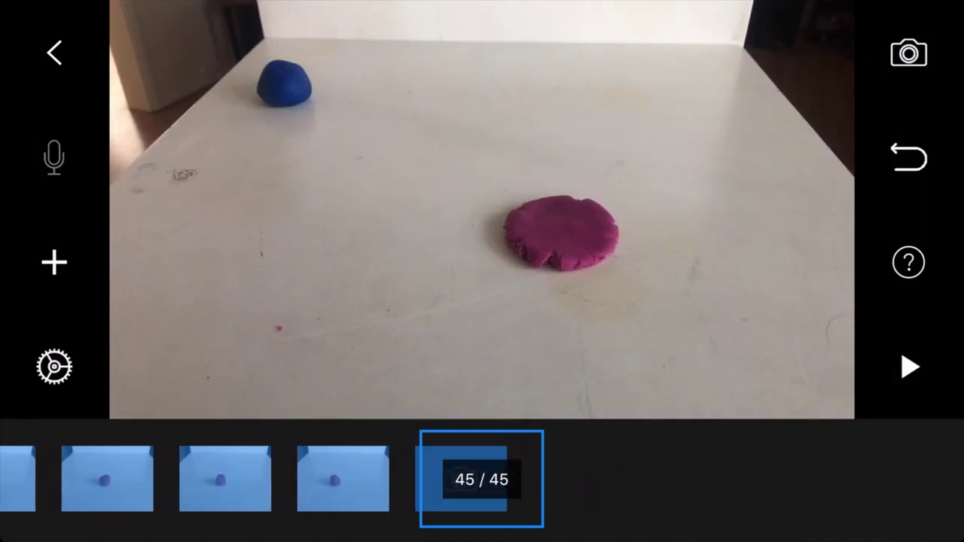
{"action": "scroll", "coordinate": [482, 479], "scroll_direction": "left", "scroll_amount": 1}
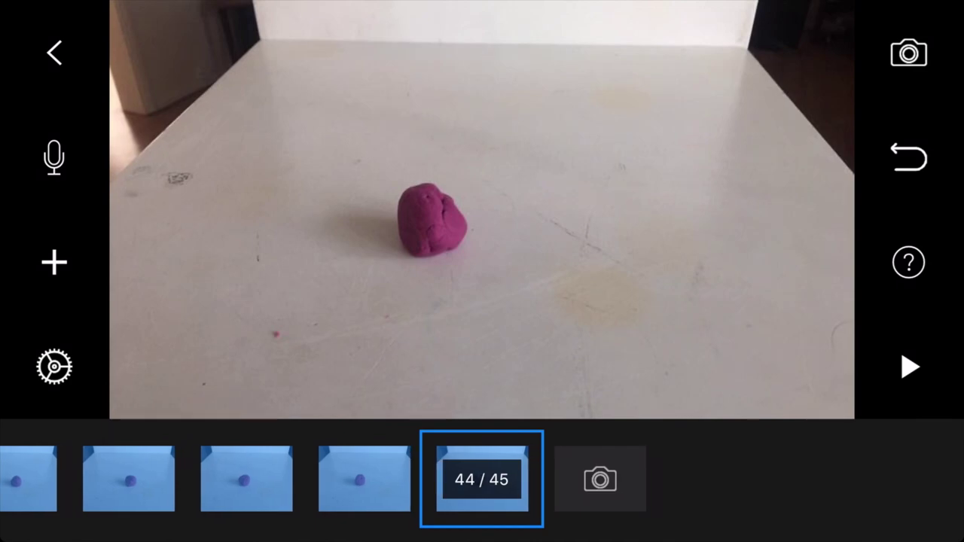
{"action": "left_click", "coordinate": [481, 479]}
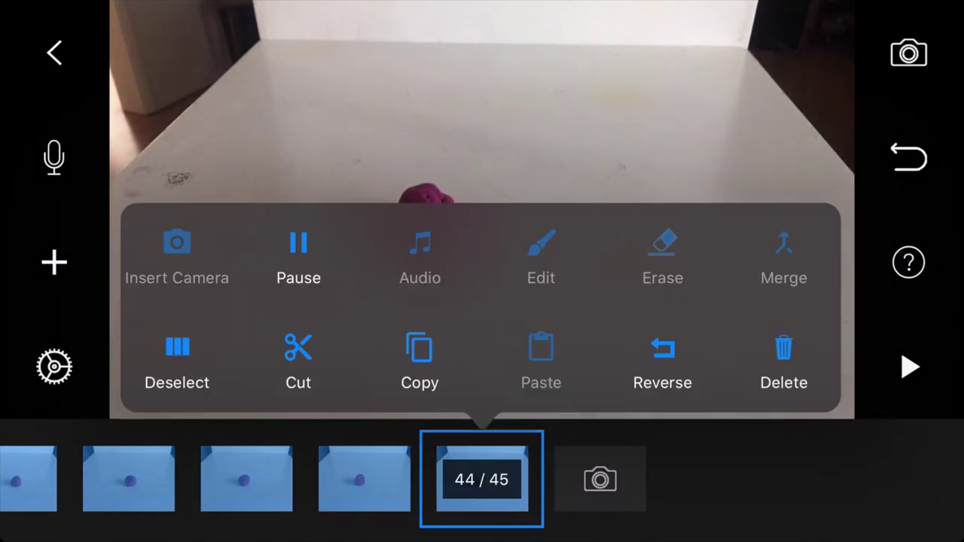
{"action": "left_click", "coordinate": [177, 358]}
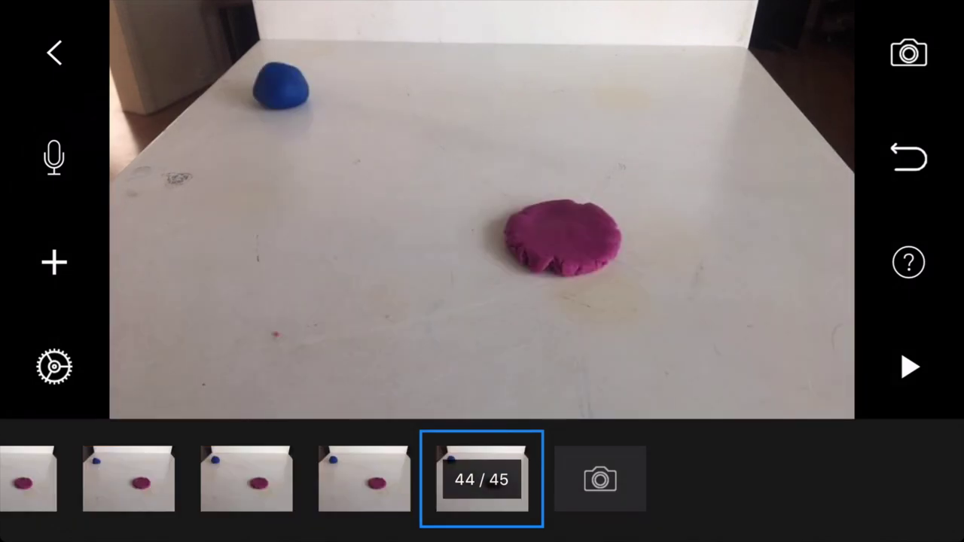
Replay the animation and scroll the filmstrip to the last frame.
{"action": "left_click", "coordinate": [909, 367]}
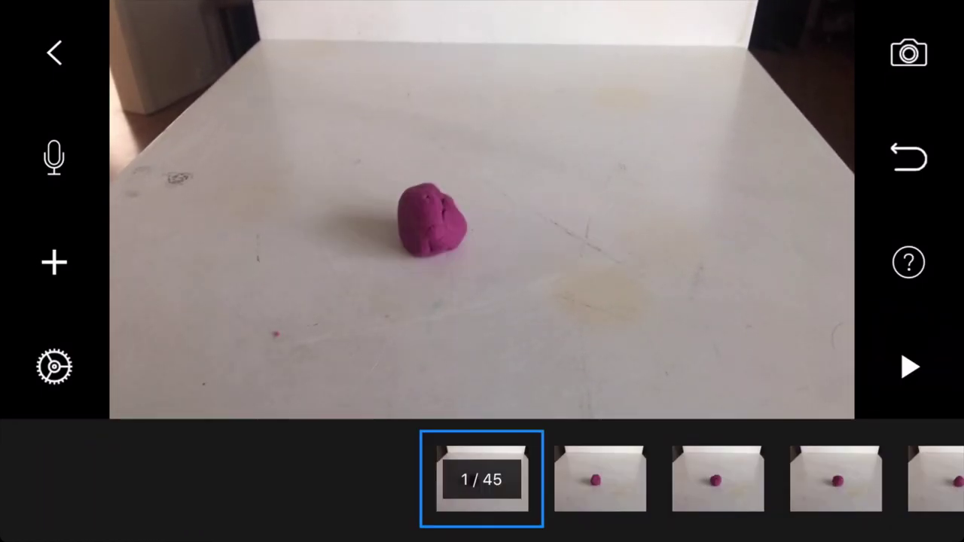
{"action": "scroll", "coordinate": [481, 479], "scroll_direction": "right", "scroll_amount": 5}
{"action": "scroll", "coordinate": [482, 478], "scroll_direction": "right", "scroll_amount": 2}
{"action": "scroll", "coordinate": [482, 479], "scroll_direction": "right", "scroll_amount": 5}
{"action": "scroll", "coordinate": [482, 479], "scroll_direction": "right", "scroll_amount": 2}
{"action": "scroll", "coordinate": [482, 479], "scroll_direction": "right", "scroll_amount": 4}
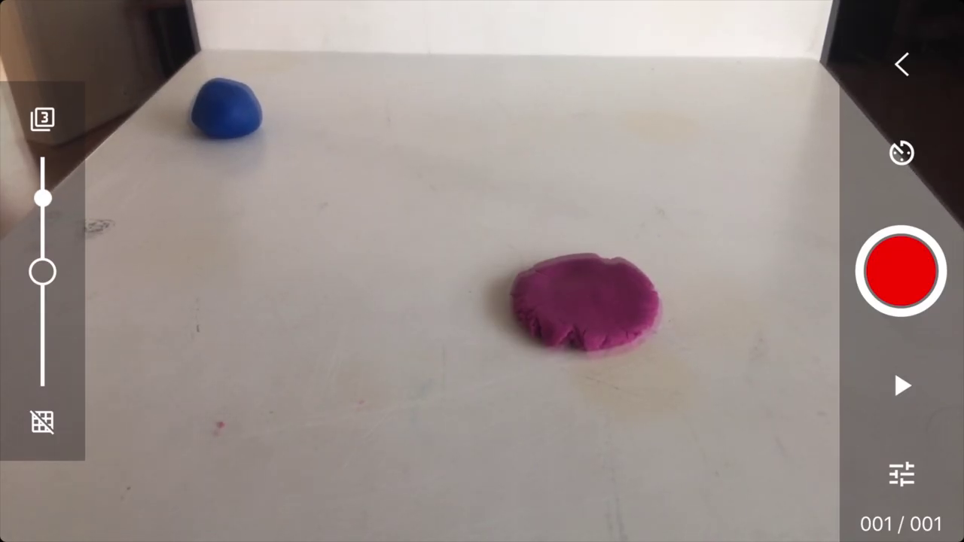
In manual camera settings, try Sunrise white balance, revert to Fluorescent, and view the Focus and ISO controls.
{"action": "left_click", "coordinate": [901, 475]}
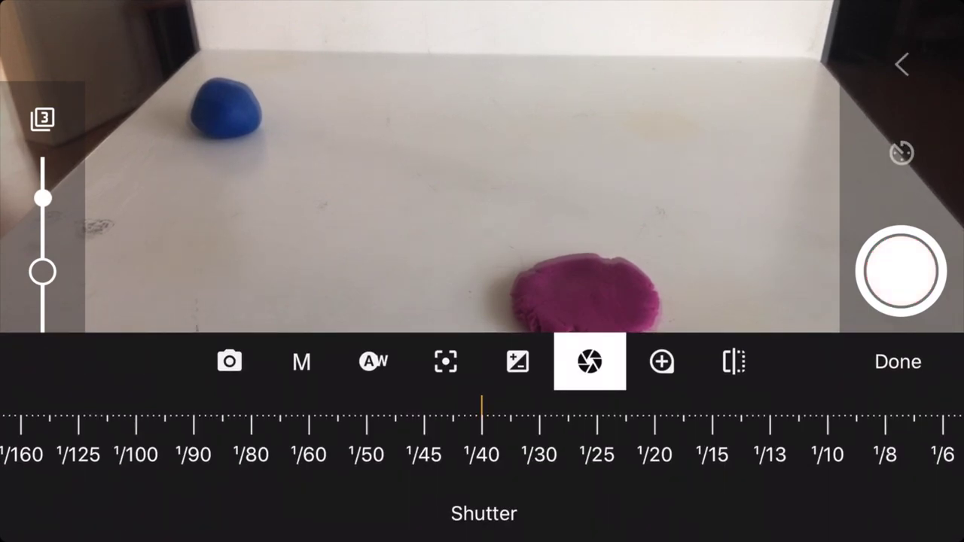
{"action": "left_click", "coordinate": [301, 361]}
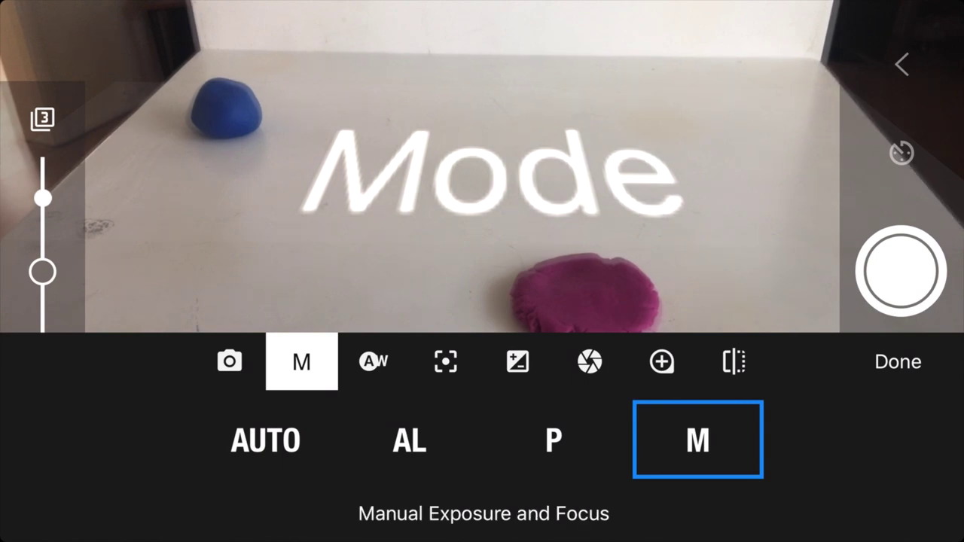
{"action": "left_click", "coordinate": [374, 361]}
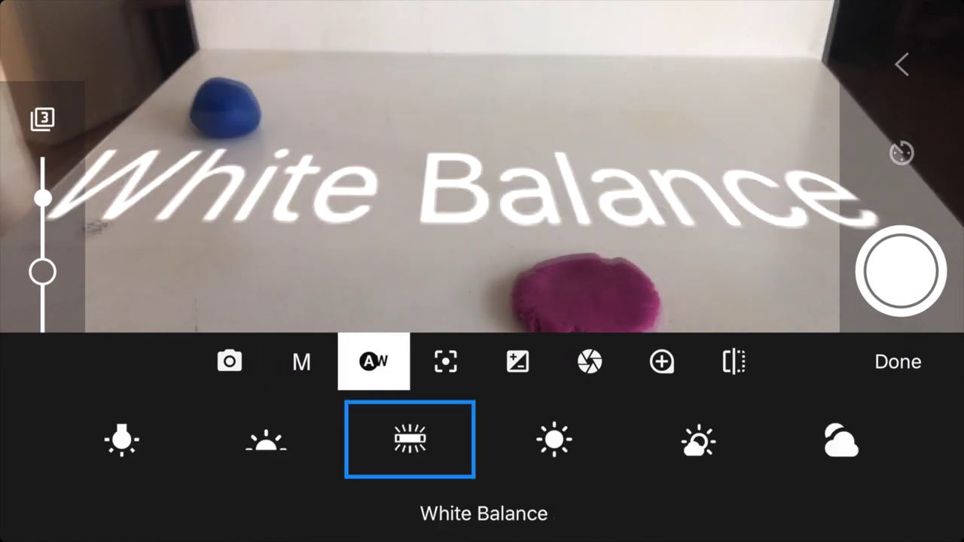
{"action": "left_click", "coordinate": [266, 439]}
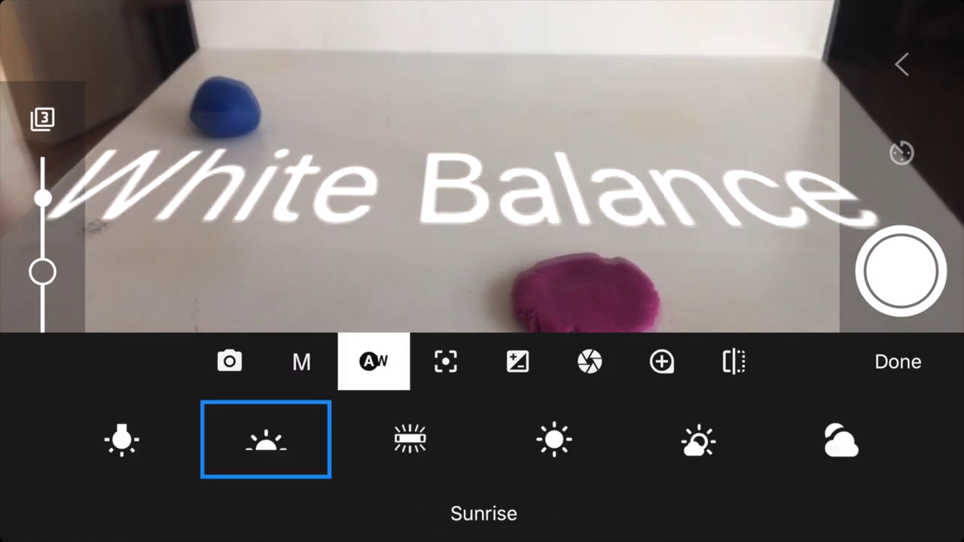
{"action": "left_click", "coordinate": [121, 440]}
{"action": "left_click", "coordinate": [409, 440]}
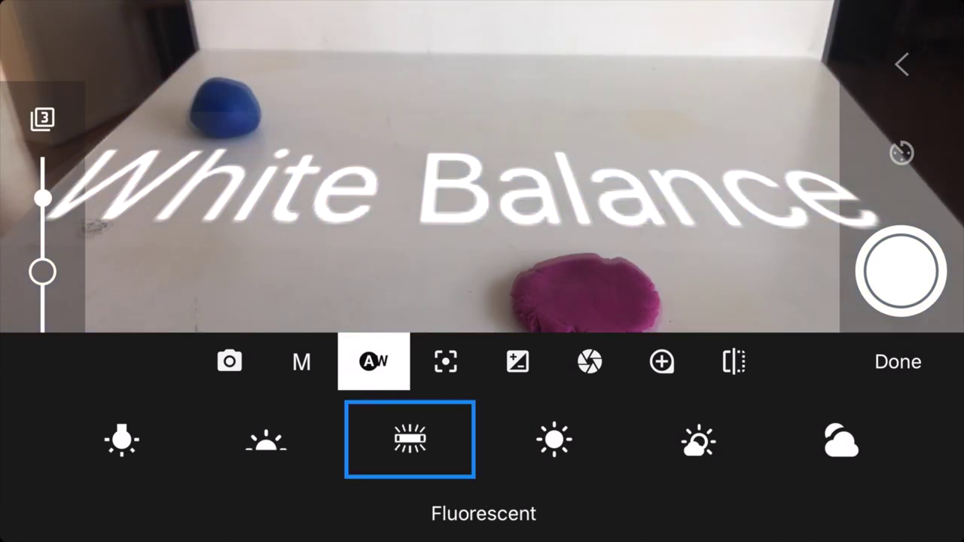
{"action": "left_click", "coordinate": [446, 361]}
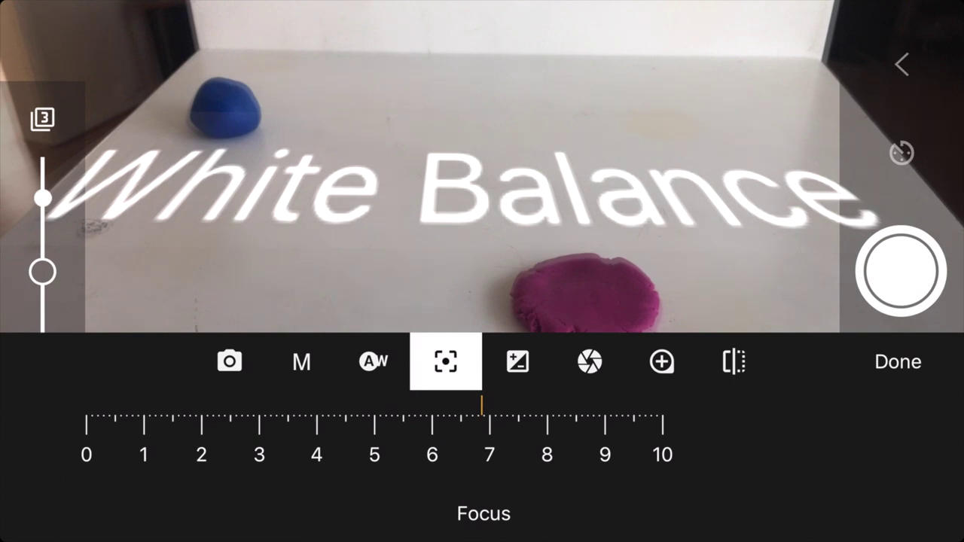
{"action": "left_click", "coordinate": [517, 362]}
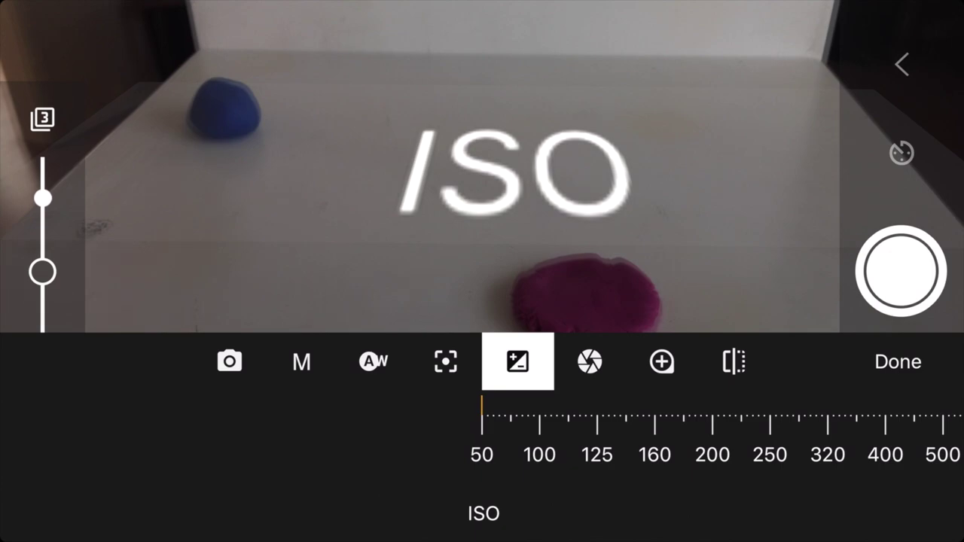
Slow the shutter speed to 1/8 s to brighten the preview, leaving the Zoom setting showing.
{"action": "left_click", "coordinate": [590, 361]}
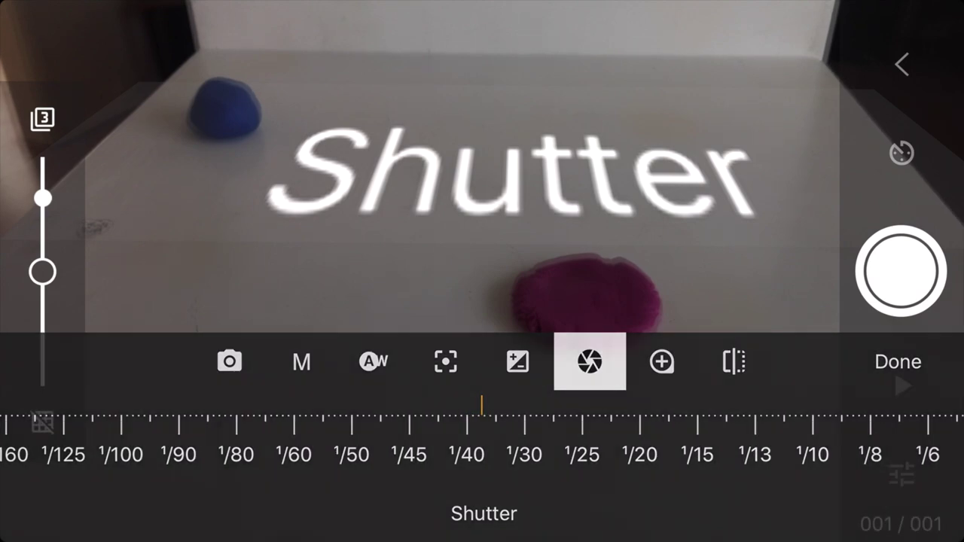
{"action": "left_click_drag", "start_coordinate": [603, 437], "coordinate": [198, 437]}
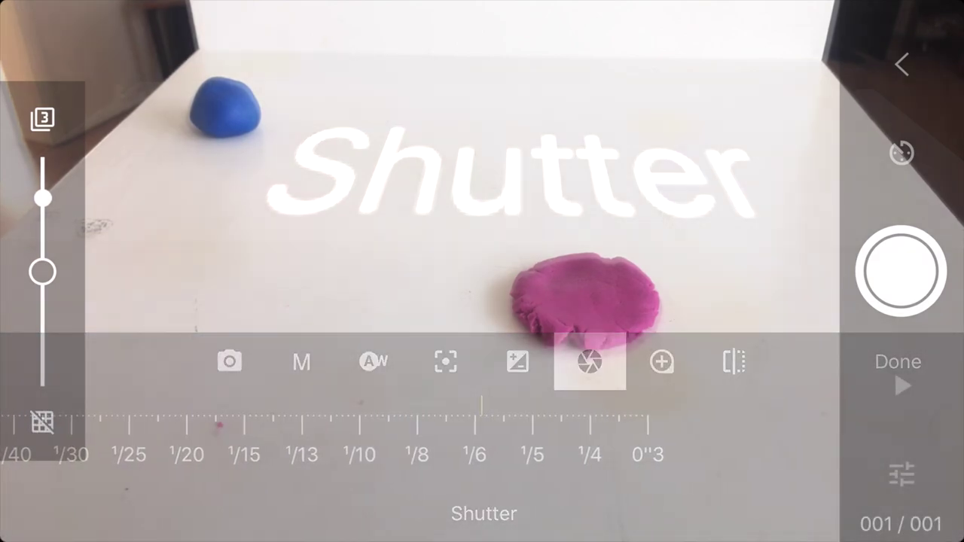
{"action": "left_click_drag", "start_coordinate": [482, 436], "coordinate": [538, 437]}
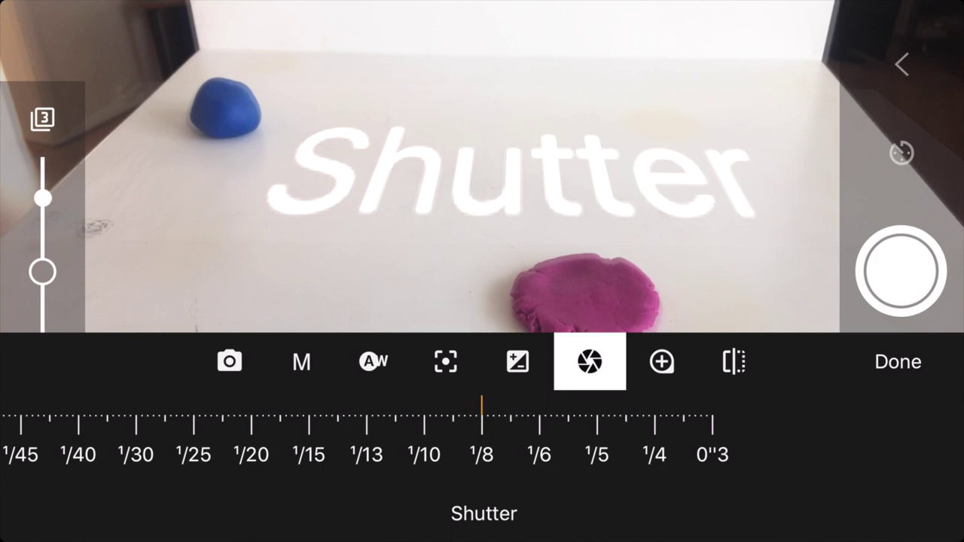
{"action": "left_click", "coordinate": [661, 361]}
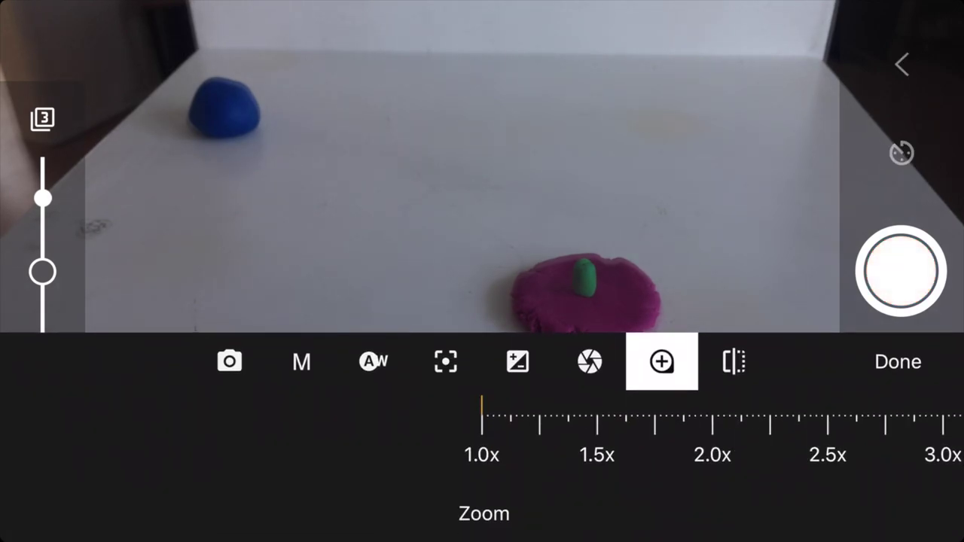
Slow the shutter speed further, toward 1/4 s, to brighten the scene more.
{"action": "left_click", "coordinate": [590, 362]}
{"action": "left_click_drag", "start_coordinate": [655, 433], "coordinate": [482, 433]}
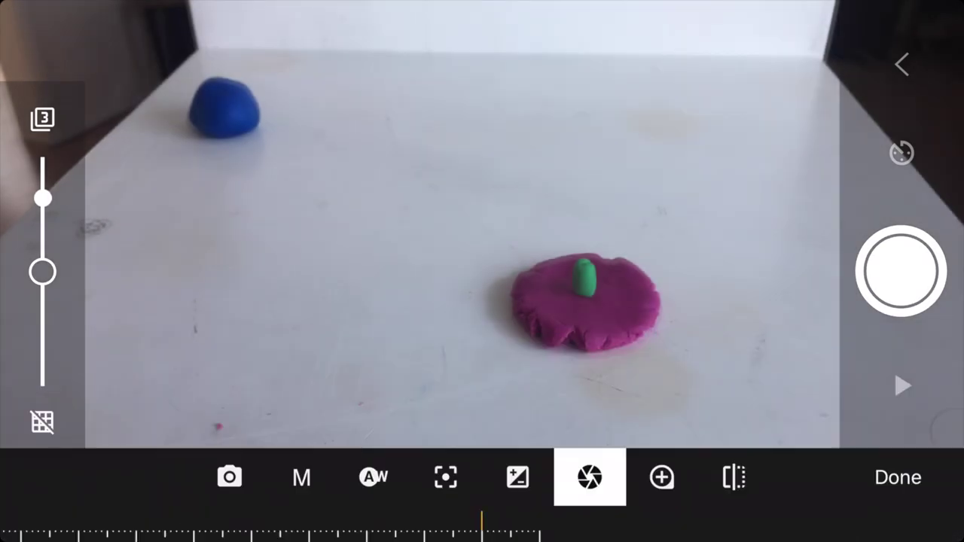
Close the camera settings and capture two more frames of the growing, bending green snake.
{"action": "left_click", "coordinate": [898, 476]}
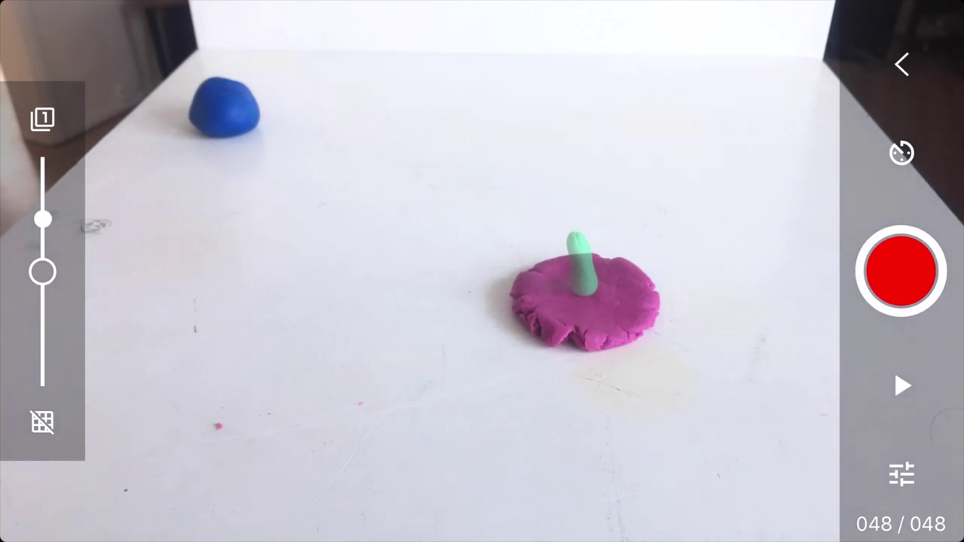
{"action": "left_click", "coordinate": [901, 270]}
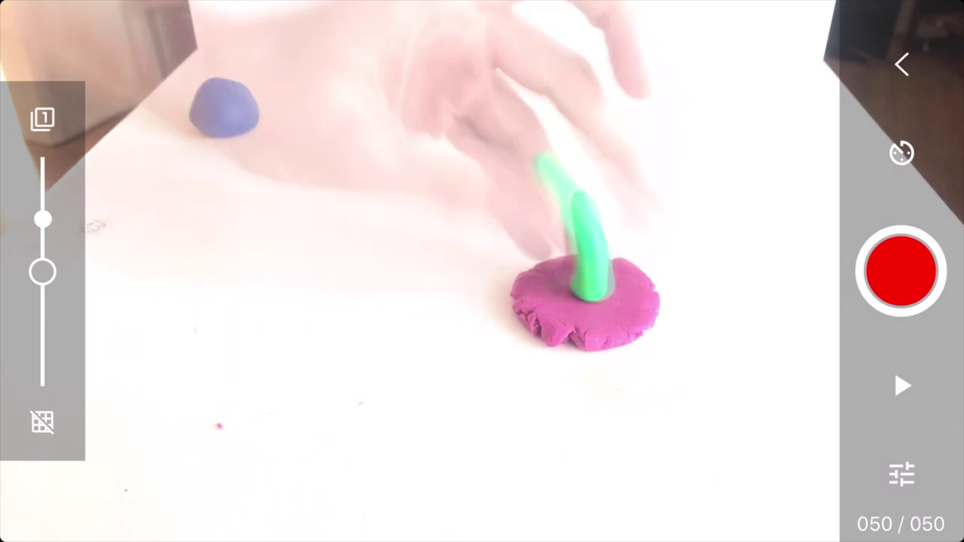
{"action": "left_click", "coordinate": [901, 269]}
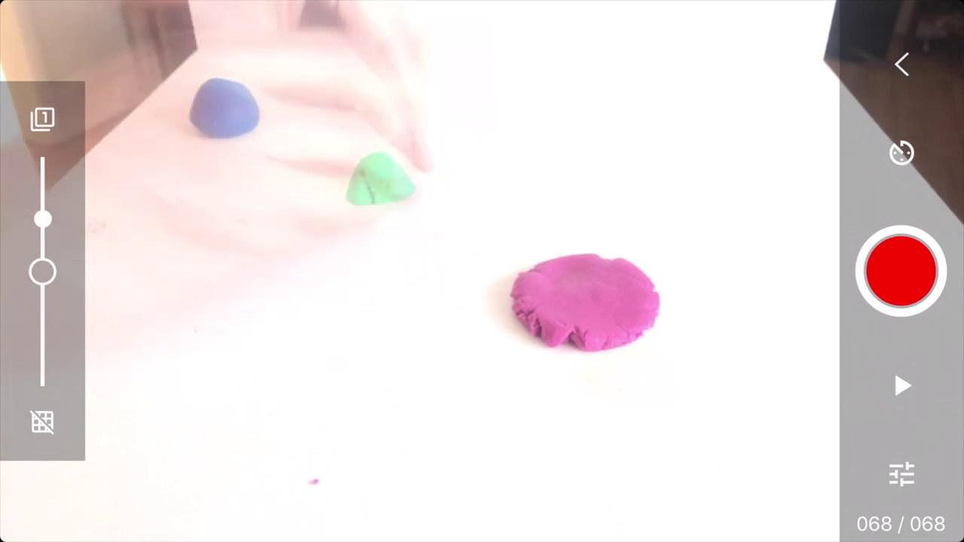
Capture the final two frames of the crumpled green snake beside the blue ball.
{"action": "left_click", "coordinate": [900, 271]}
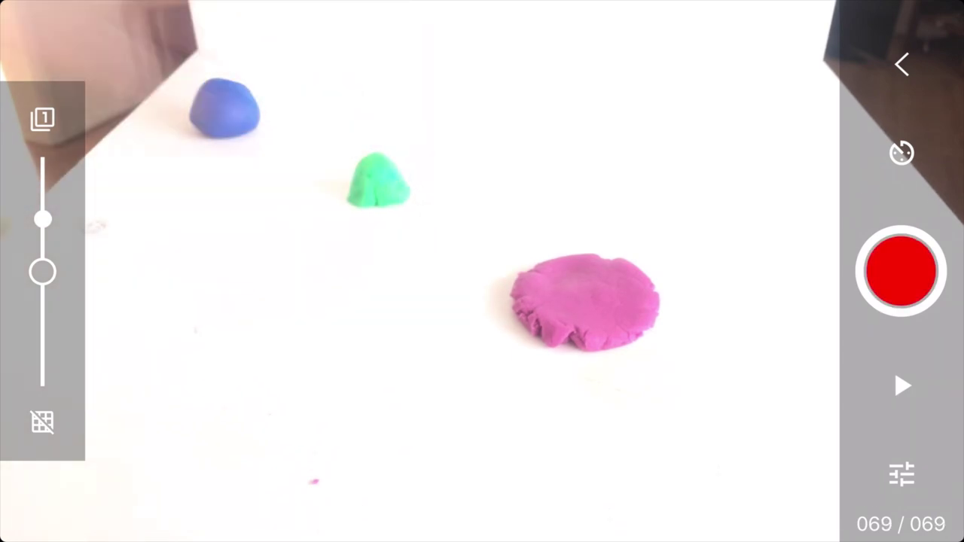
{"action": "left_click", "coordinate": [900, 271]}
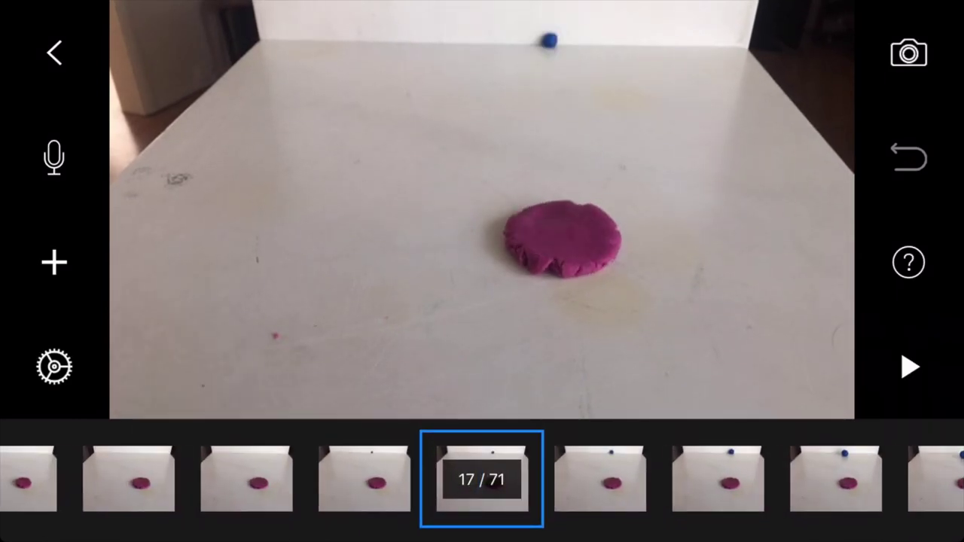
{"action": "left_click", "coordinate": [909, 366]}
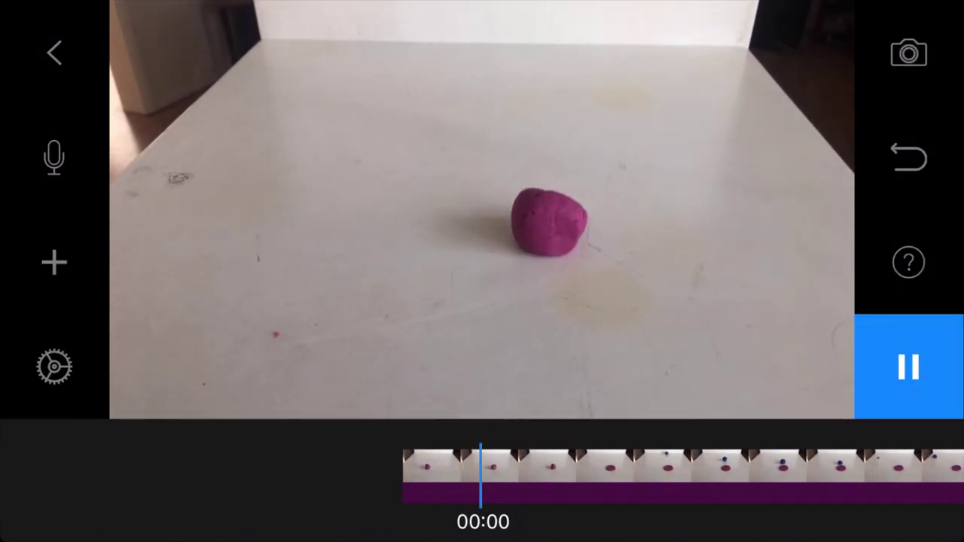